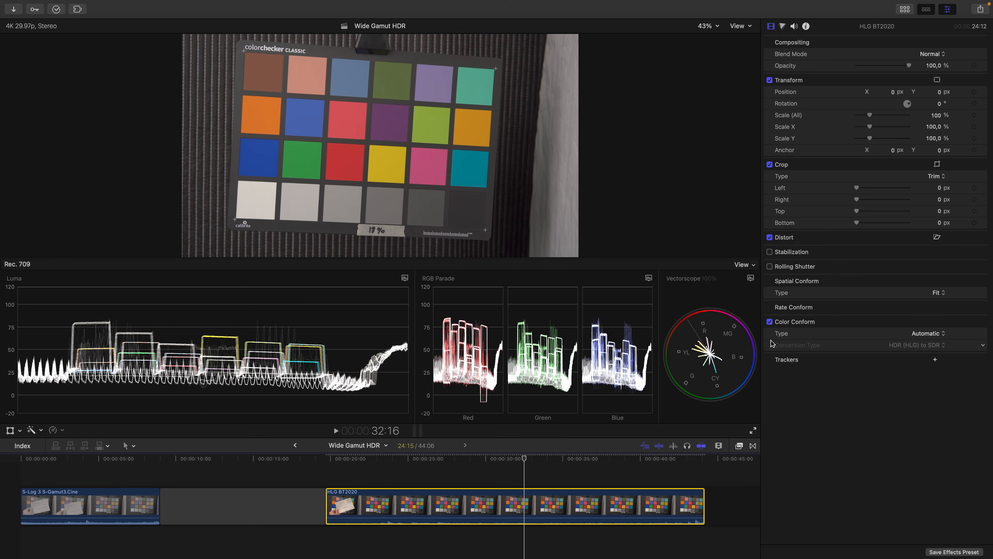
Check the Automatic Color Conform preference and disable Color Conform on the HLG BT2020 clip
left_click(40, 3)
left_click(30, 35)
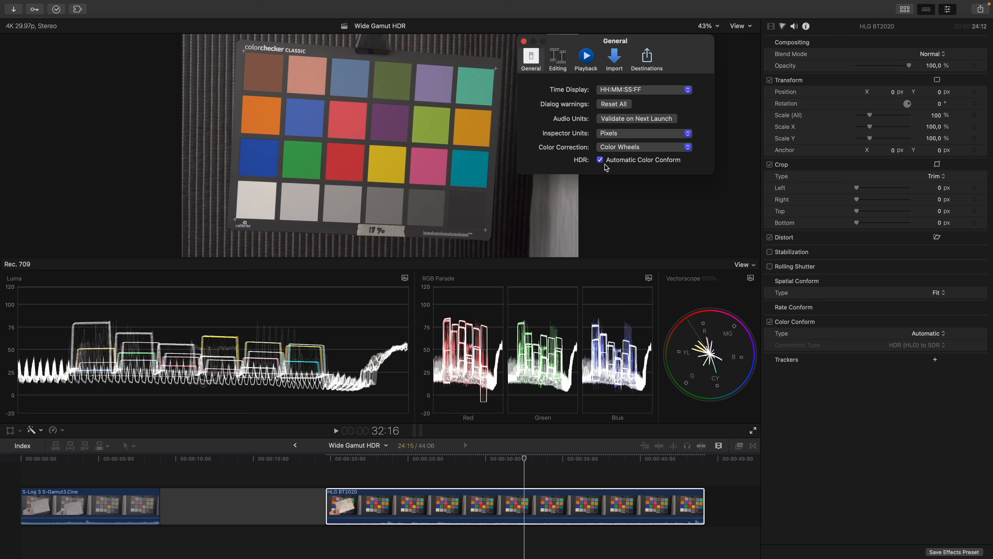
left_click(523, 41)
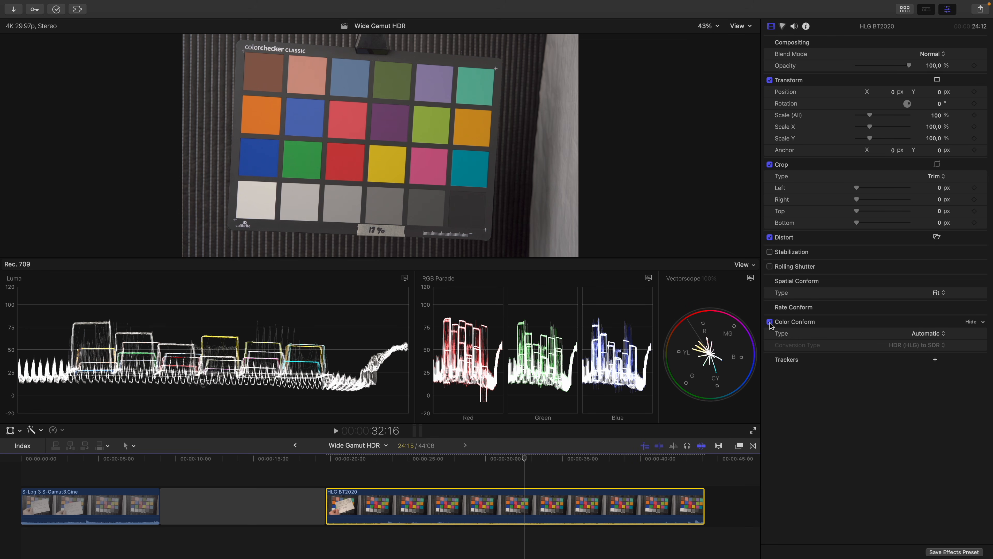
left_click(770, 321)
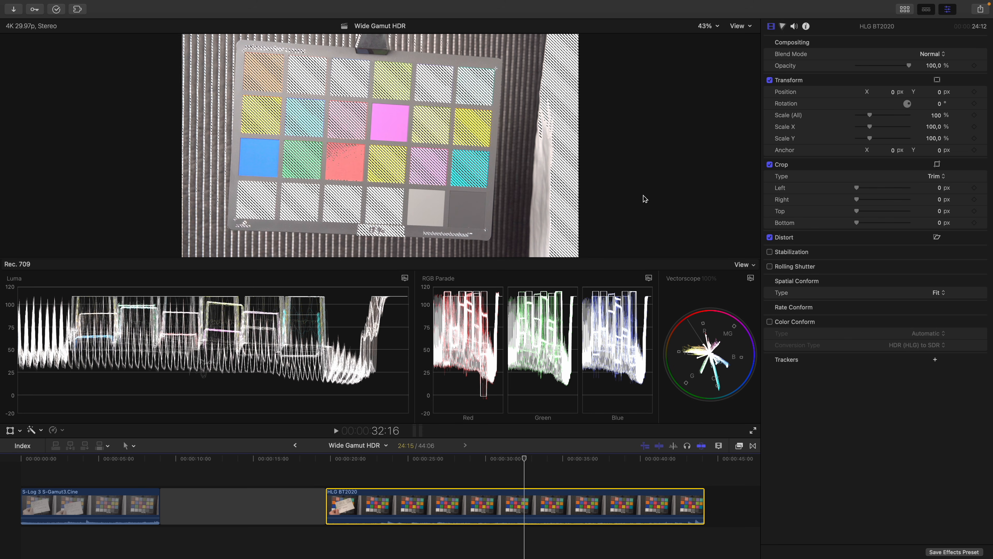
Add a Color Wheels correction to the HLG BT2020 clip and lower its highlights until the white patch sits at about 87 on the luma waveform
key("alt+super+c")
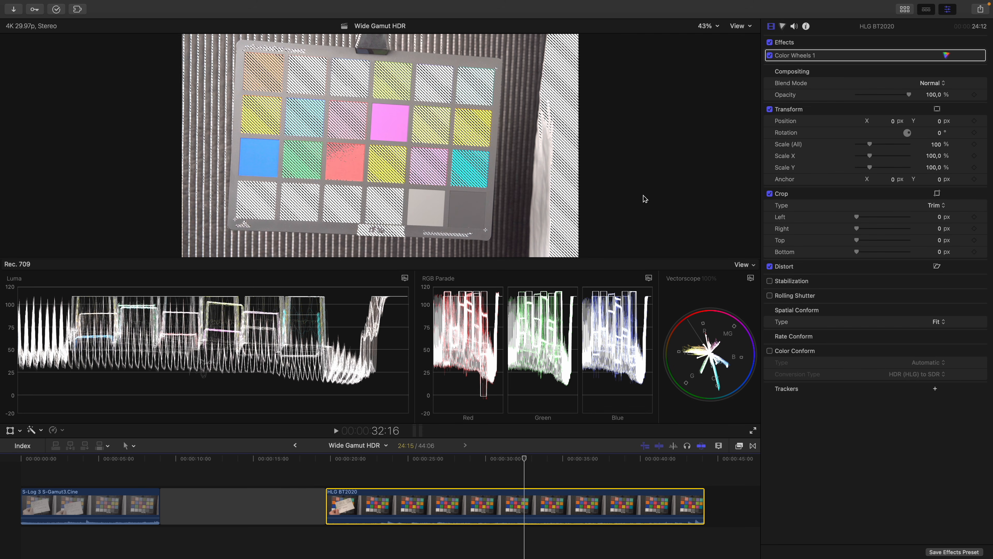
left_click(947, 56)
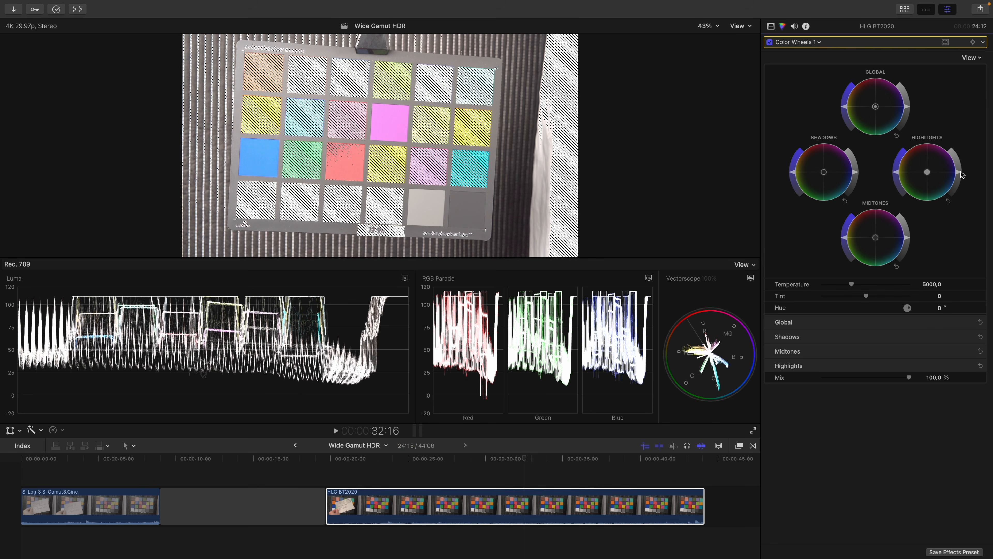
left_click_drag(962, 174, 947, 240)
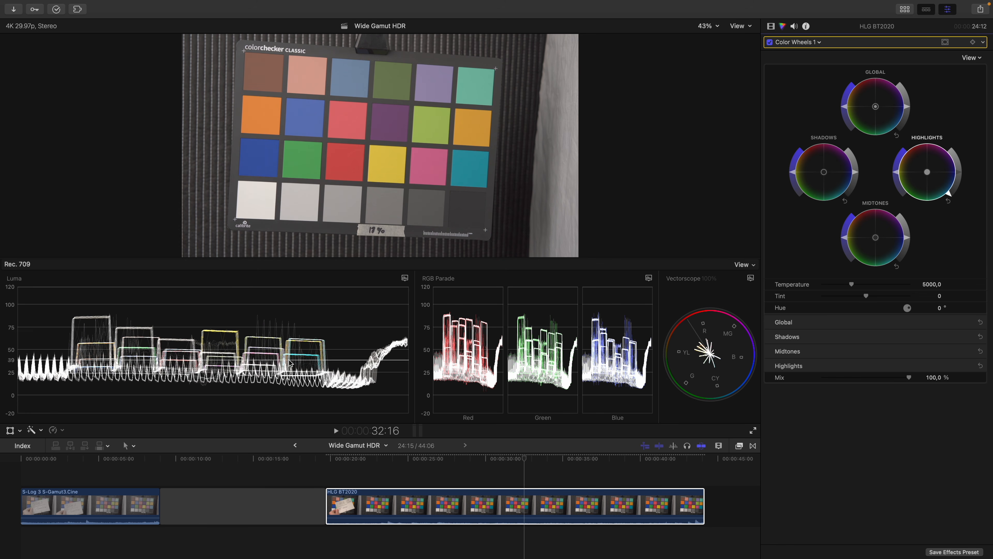
Return to the SDR project and disable Color Conform on its HLG BT2020 clip
left_click(295, 446)
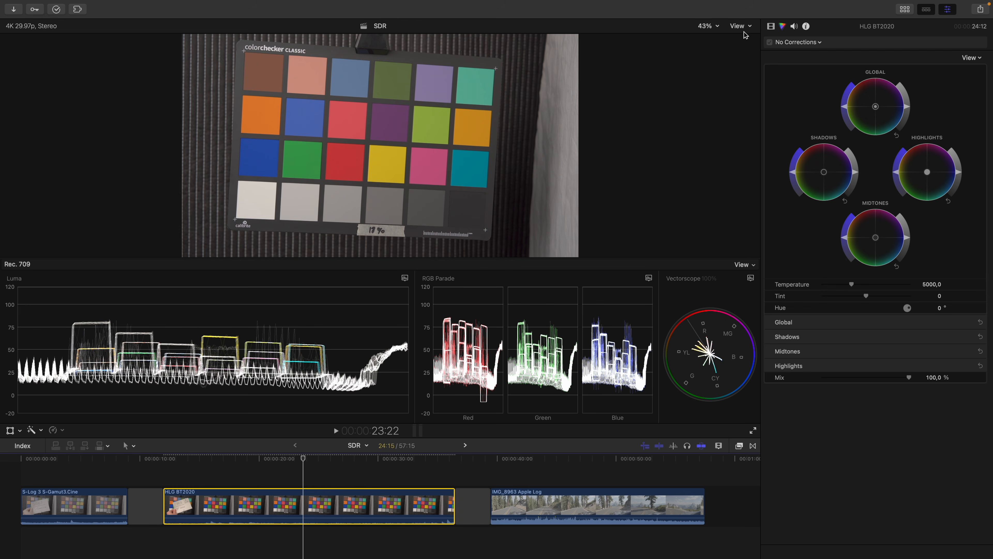
left_click(770, 26)
left_click(770, 322)
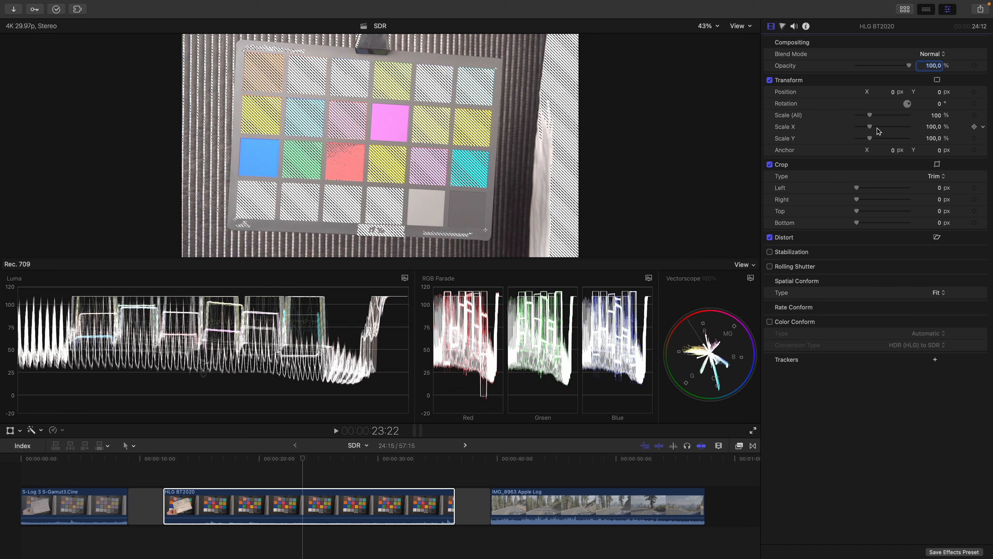
Add Color Wheels to the SDR project's HLG BT2020 clip and lower the highlights until the white patch sits at about 88 on the waveform
key("alt+e")
left_click(947, 54)
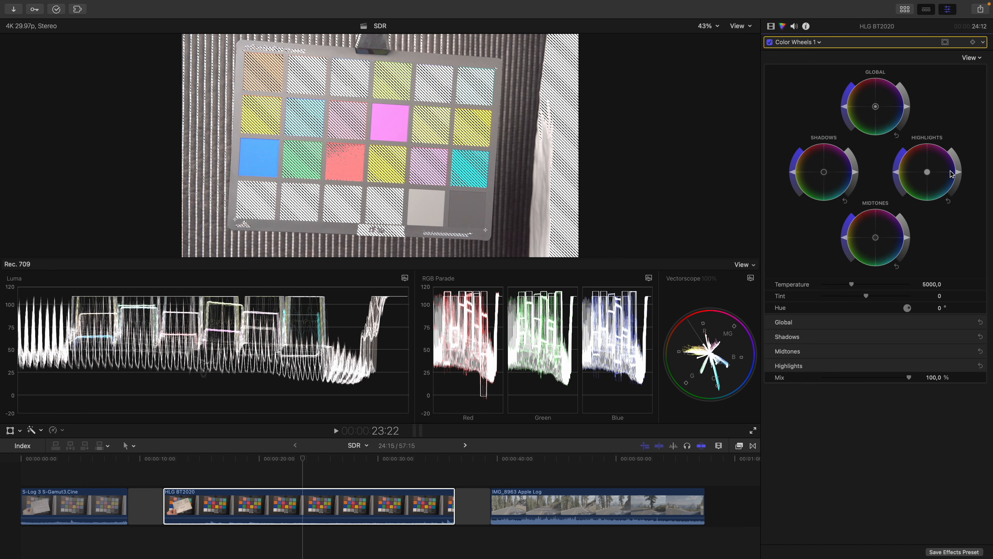
left_click_drag(959, 175, 934, 204)
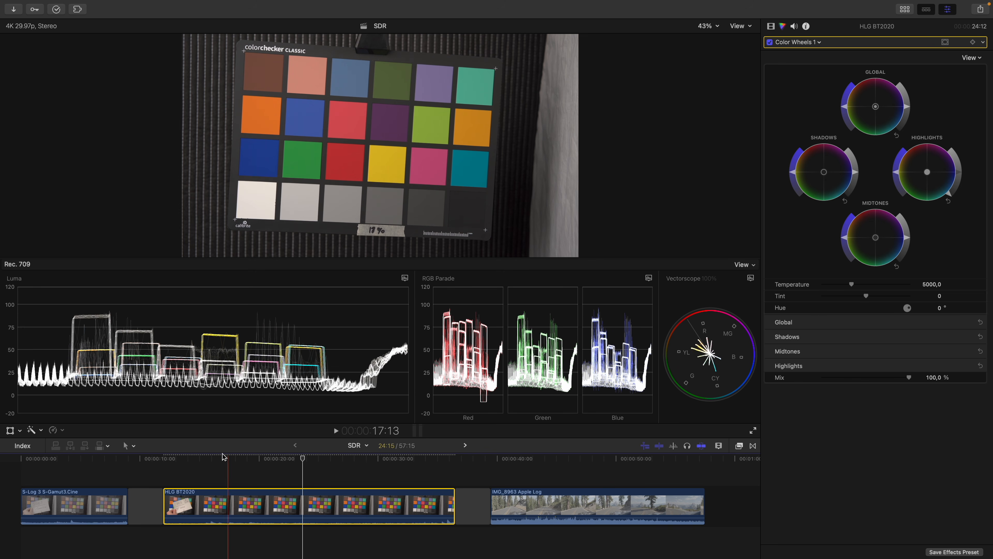
Search the effects for "Lut" and apply the Custom LUT effect to the S-Log 3 S-Gamut3.Cine clip in the SDR project
left_click(72, 503)
left_click(72, 503)
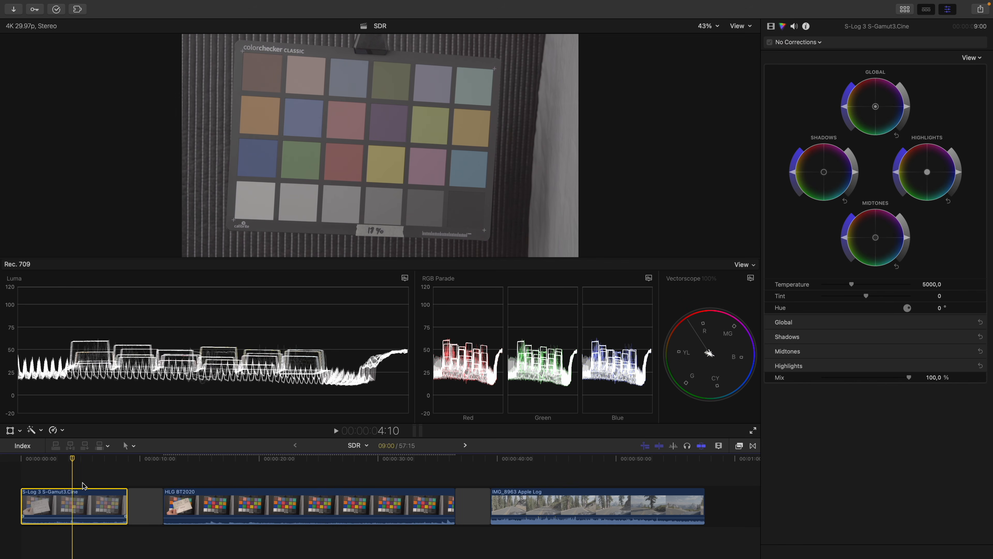
left_click(771, 26)
key("super+5")
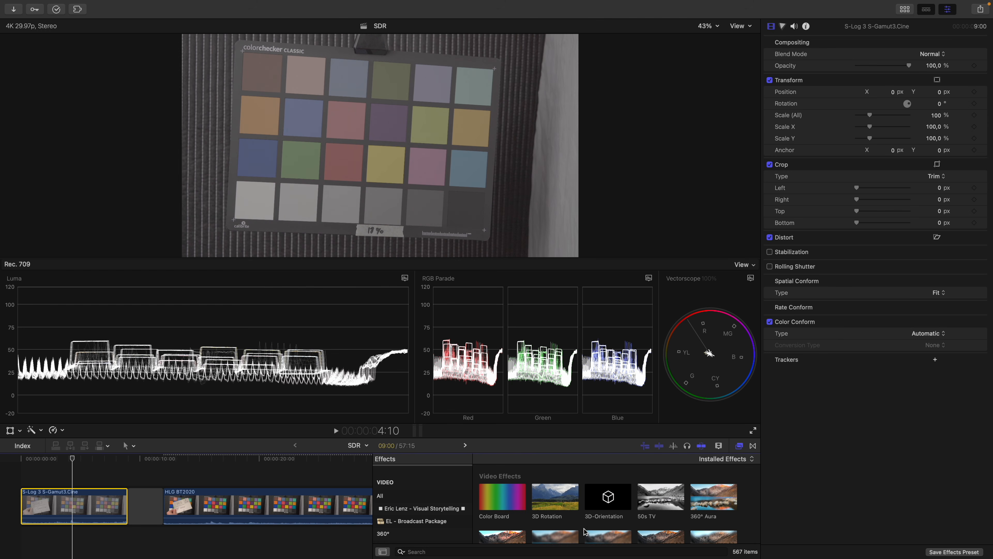
left_click(565, 552)
type("Lut")
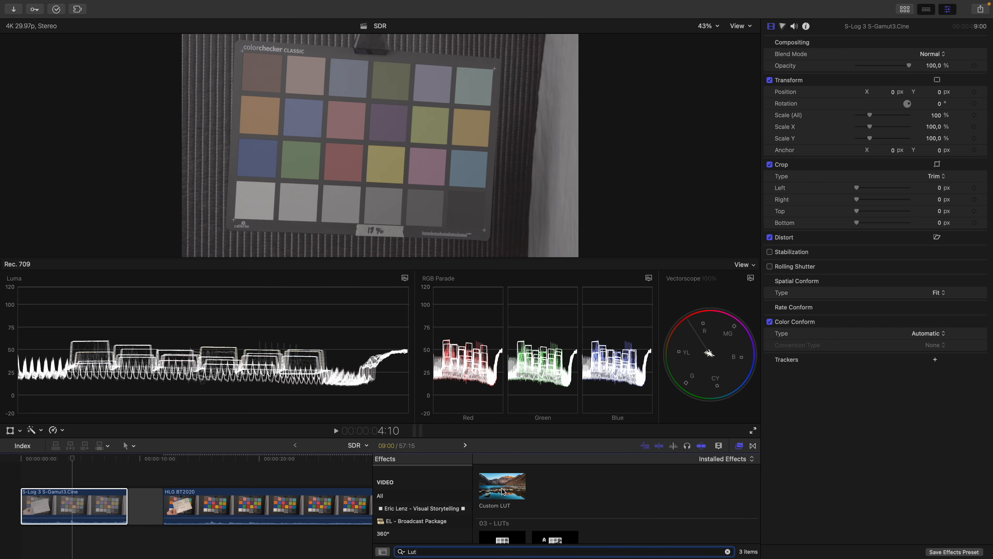
double_click(504, 492)
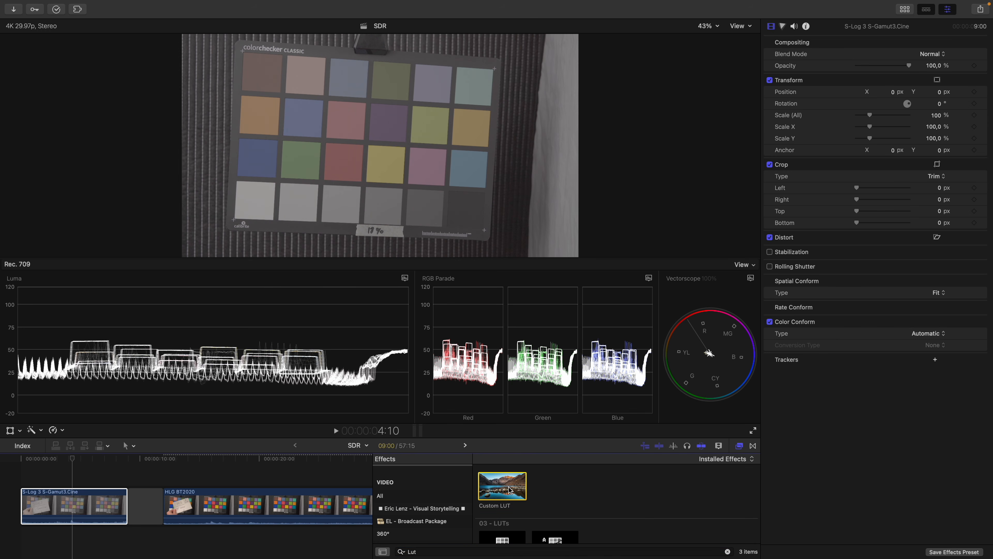
left_click(739, 446)
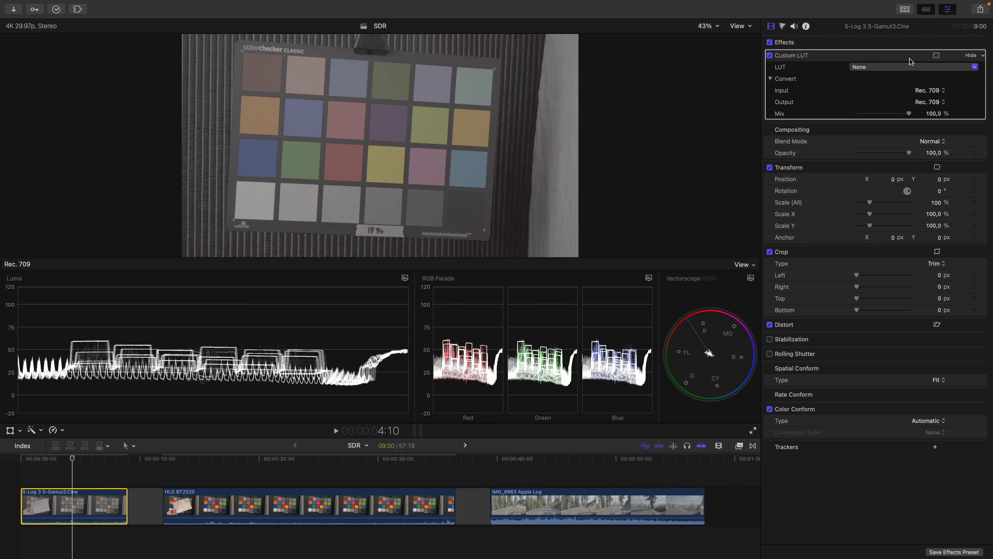
Set the Custom LUT to S-Log 3_S-Gamut3.Cine_to_rec709 from the Cam2Rec Gen 3.1 Sony S-Log 3 collection
left_click(906, 68)
mouse_move(883, 98)
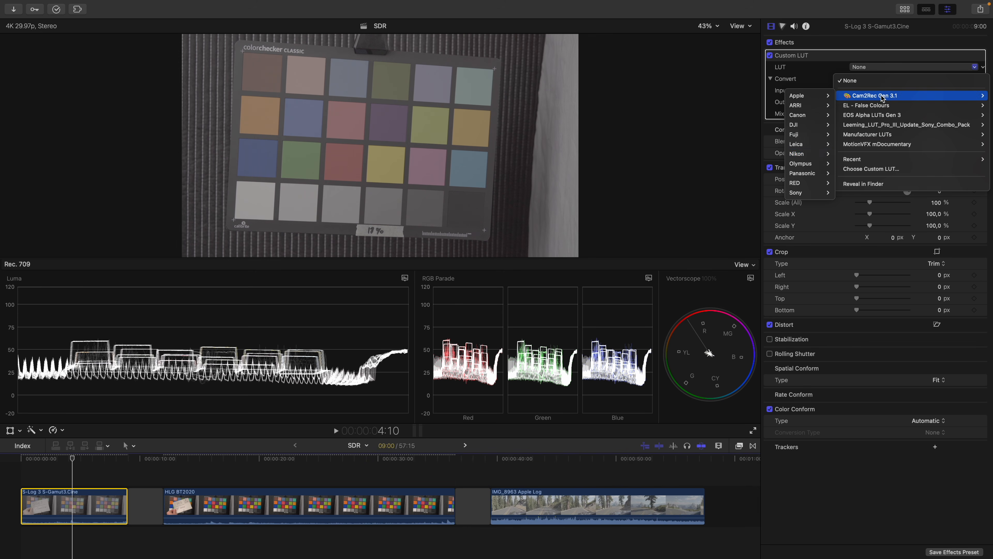
mouse_move(805, 193)
mouse_move(854, 222)
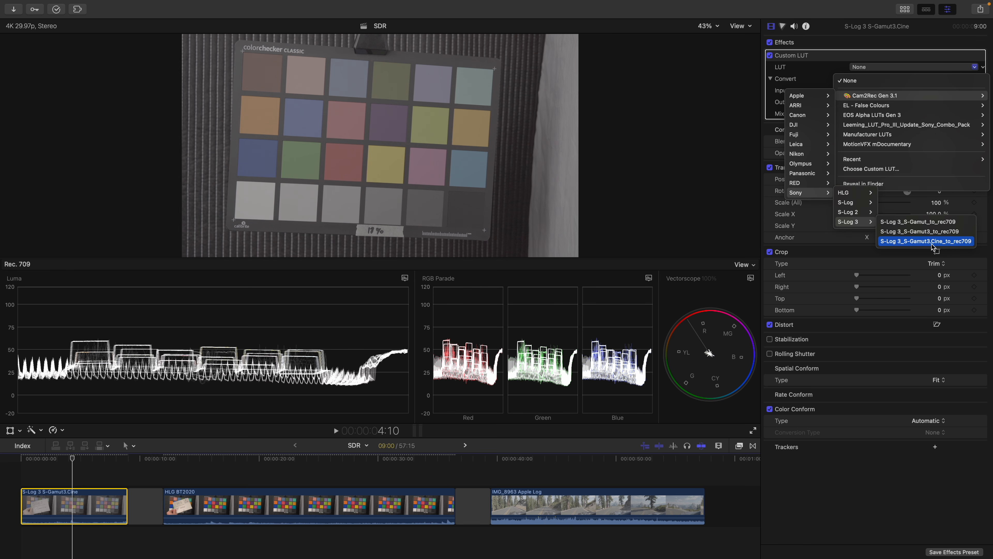
left_click(932, 242)
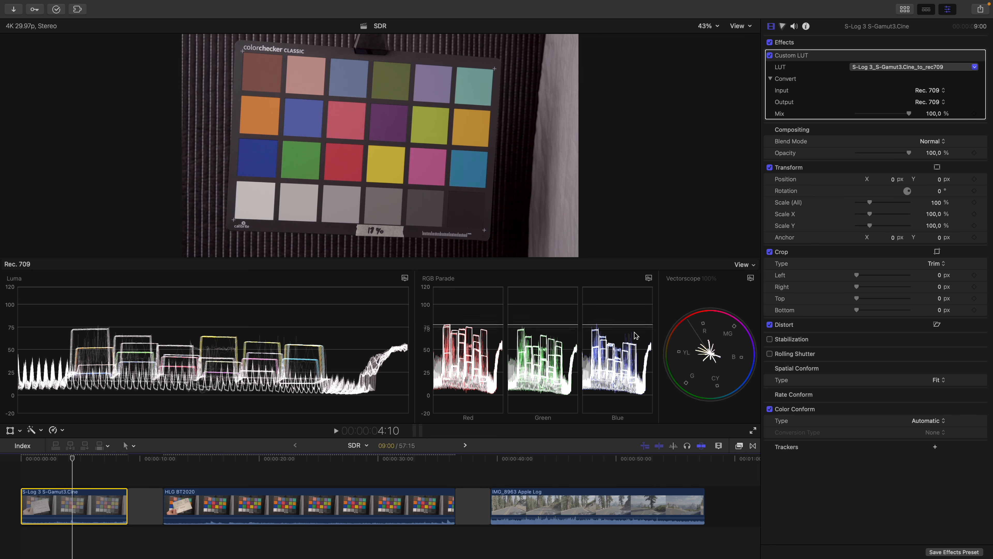
Isolate the chart's 18% gray patch with a masked Check Layer effect to read its level, and delete the effect
left_click(739, 445)
type("check")
double_click(502, 488)
left_click(739, 446)
left_click(934, 165)
left_click(937, 323)
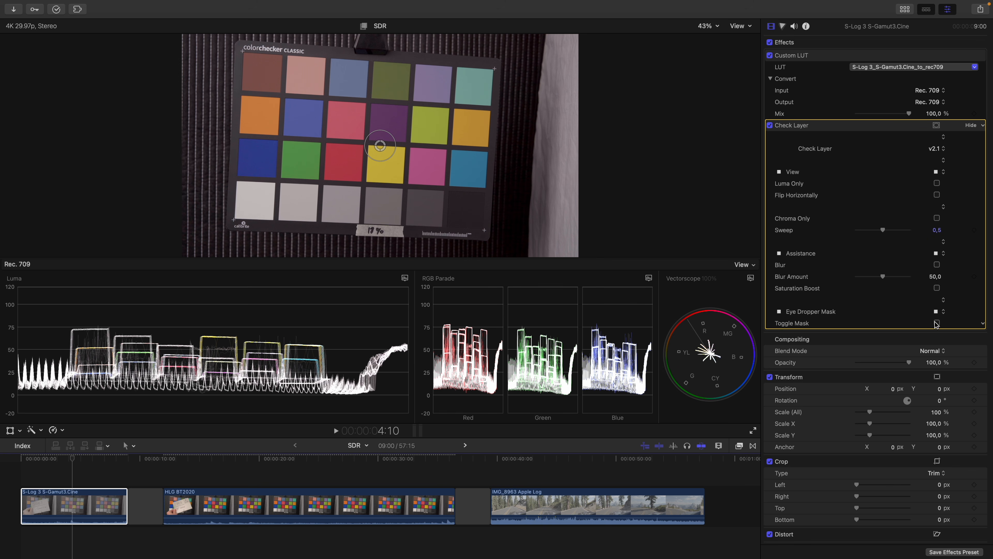
left_click_drag(380, 149, 384, 209)
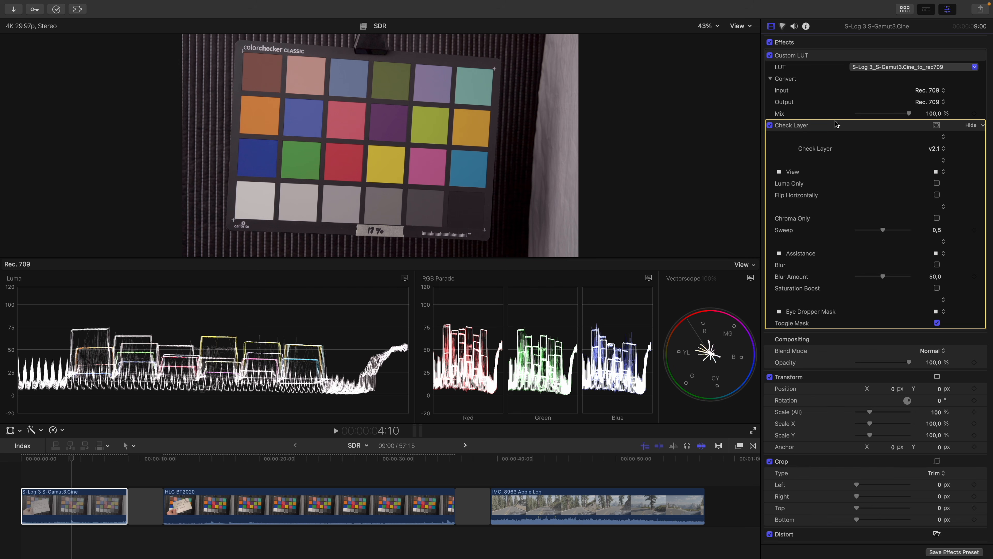
key("Delete")
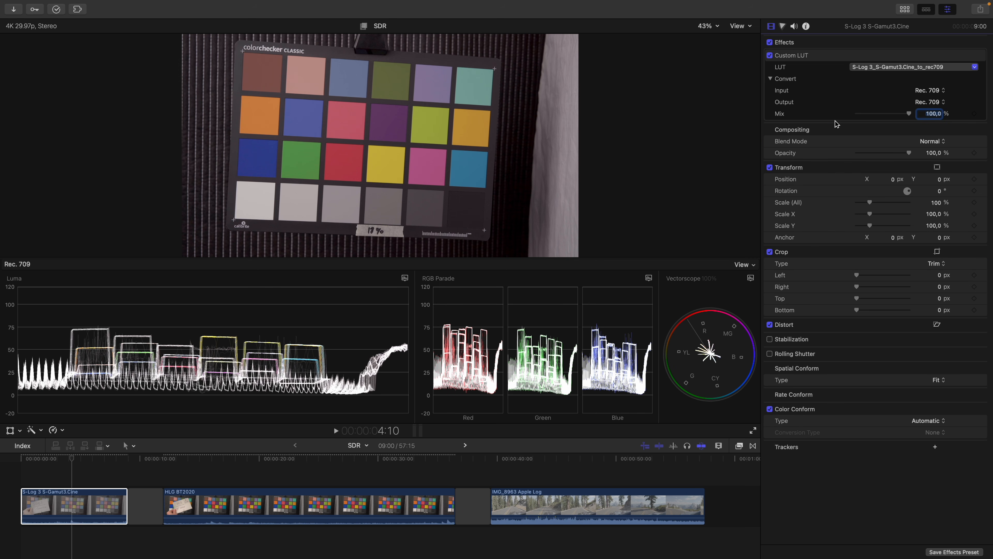
Open the Color Curves correction on the S-Log 3 clip and sample the 18% gray patch onto the luma curve
left_click(948, 127)
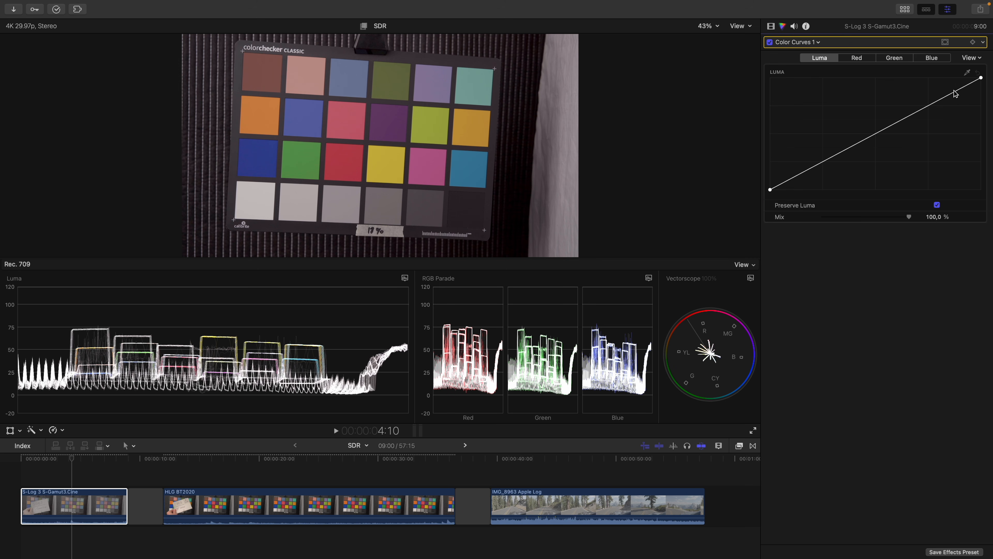
left_click(968, 74)
left_click(384, 205)
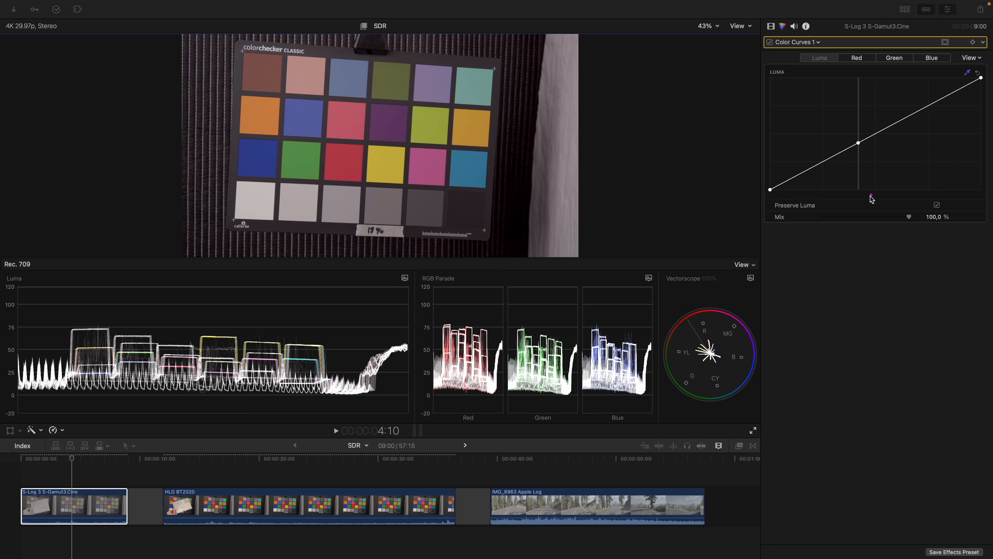
left_click_drag(775, 205, 772, 196)
left_click_drag(872, 192, 880, 192)
left_click_drag(888, 191, 888, 191)
mouse_move(983, 199)
left_mouse_down()
mouse_move(969, 202)
mouse_move(984, 194)
left_mouse_up()
left_click_drag(881, 124, 875, 155)
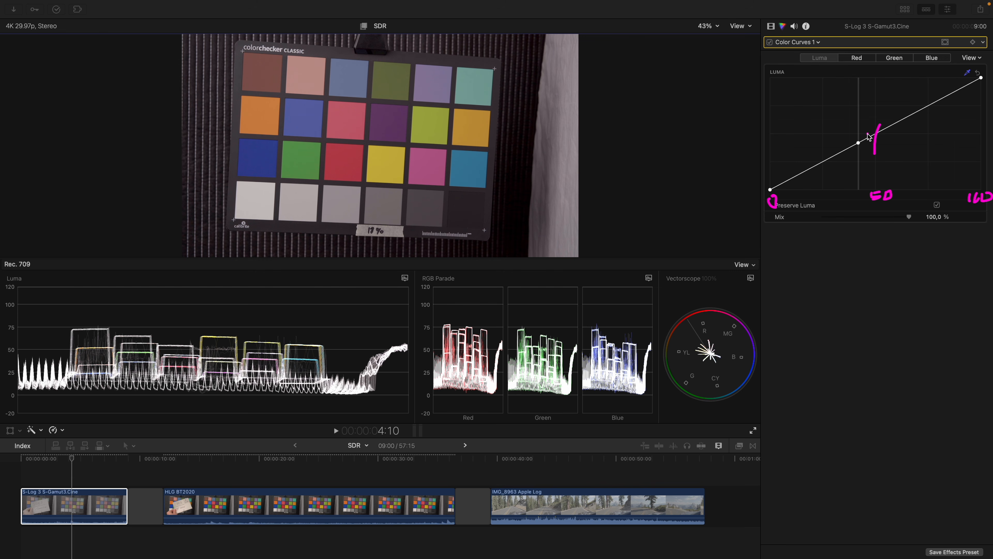
left_click_drag(859, 137, 859, 148)
key("Escape")
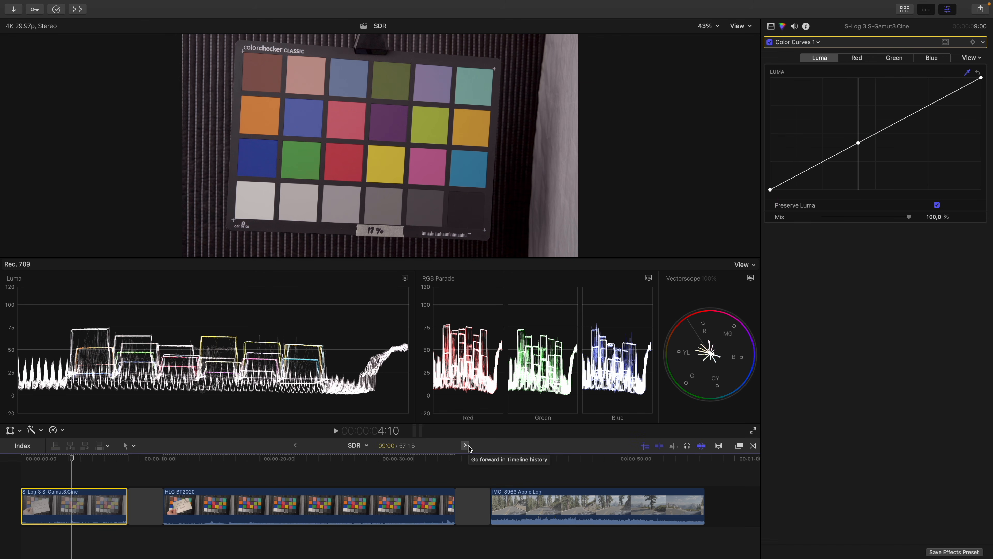
Switch to the Wide Gamut HDR project and apply the Custom LUT effect to its S-Log 3 S-Gamut3.Cine clip
left_click(469, 446)
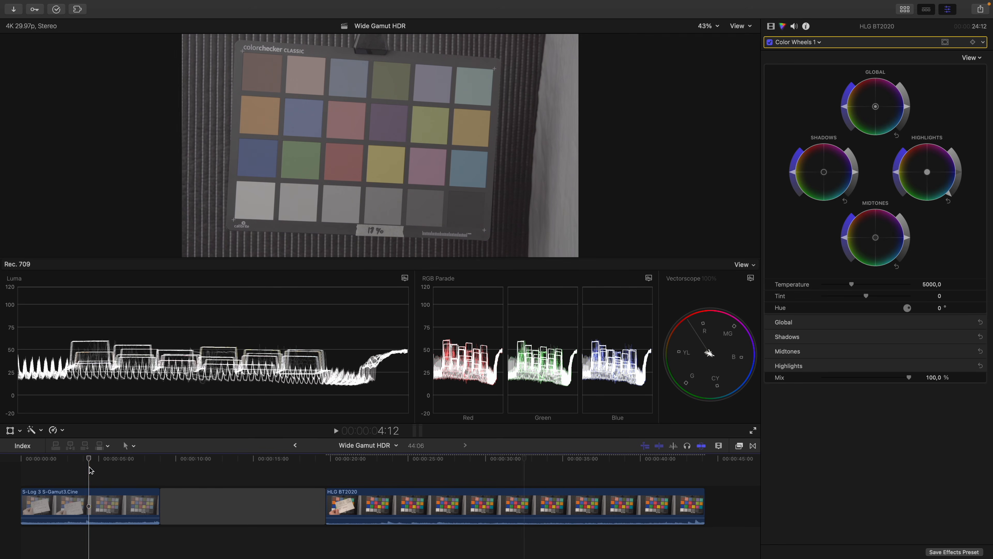
left_click(88, 467)
left_click(92, 503)
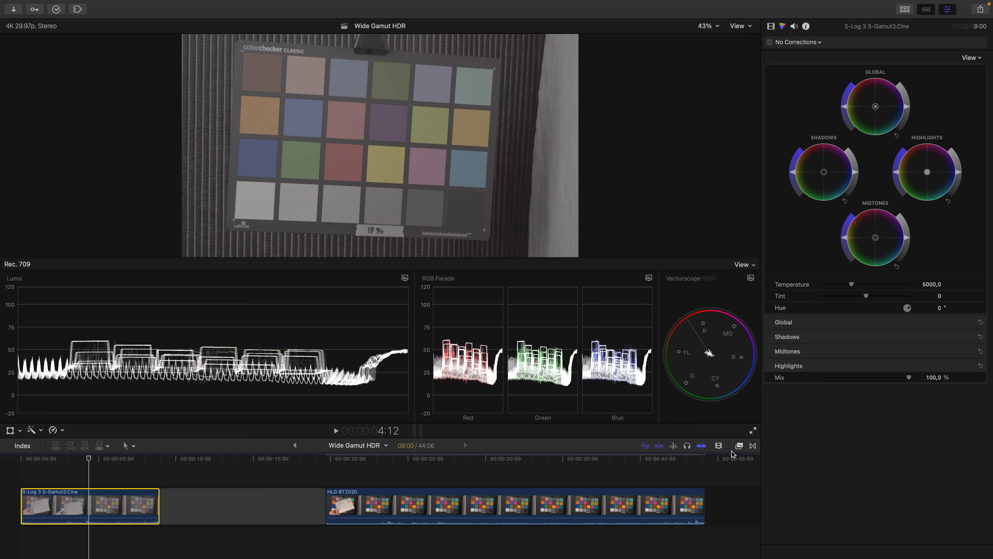
left_click(739, 446)
left_click(577, 551)
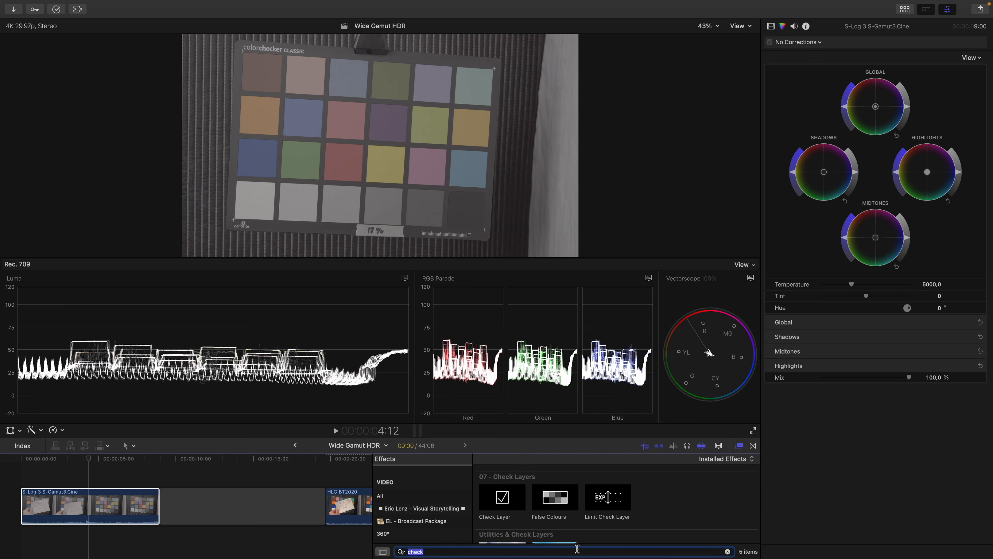
type("LUT")
double_click(502, 487)
Choose the Cam2Rec Gen 3.1 Sony LUT S-Log 3_S-Gamut3.Cine_to_rec709 for the Wide Gamut HDR project's S-Log 3 clip
left_click(975, 67)
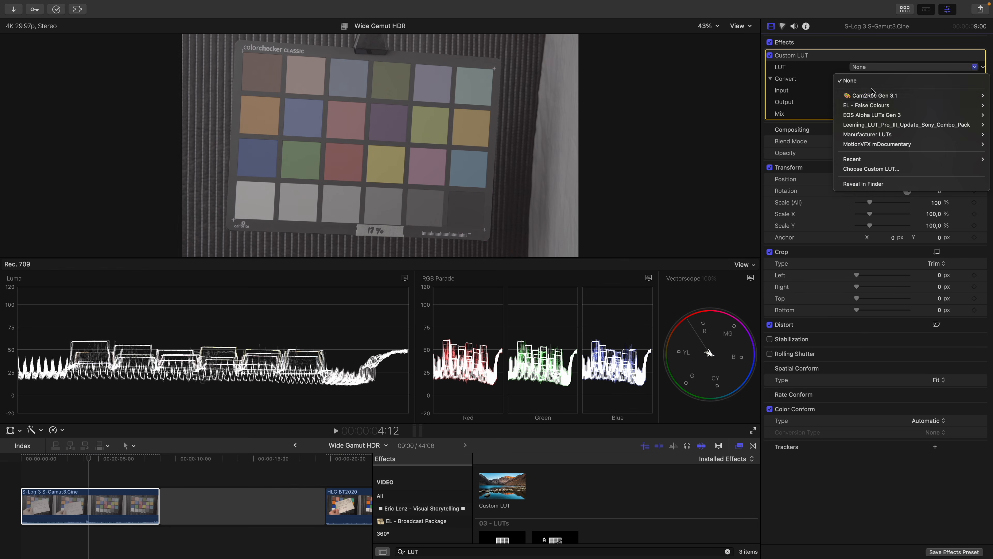
mouse_move(876, 95)
mouse_move(798, 193)
mouse_move(848, 221)
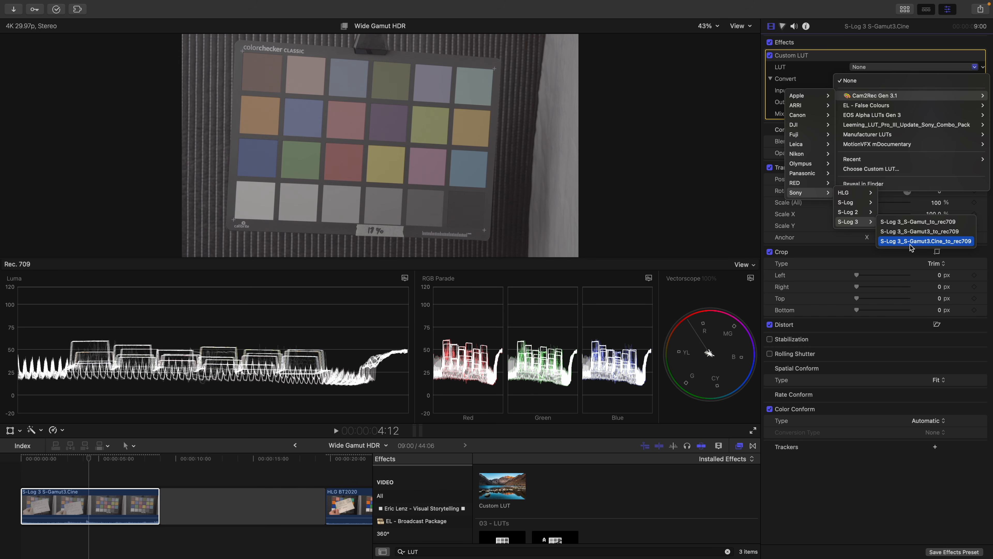
left_click(912, 242)
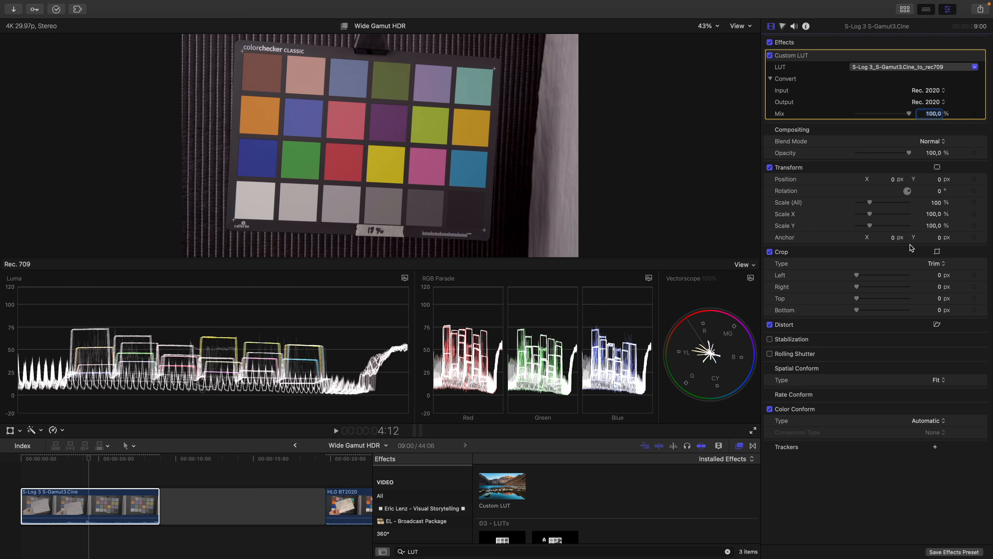
Add Color Curves to the Wide Gamut HDR project's S-Log 3 clip and sample the 18% gray patch onto the luma curve
key("alt+e")
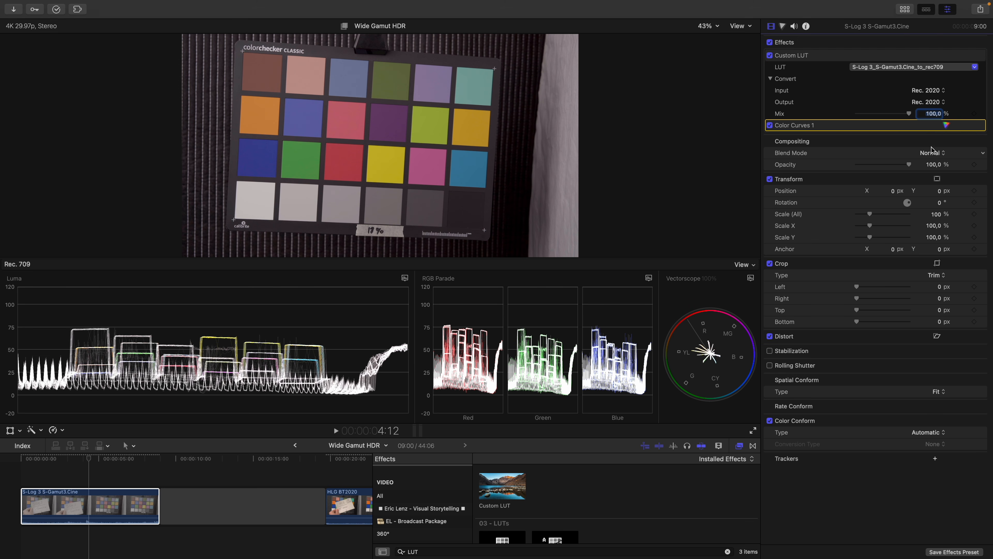
left_click(946, 125)
left_click(968, 73)
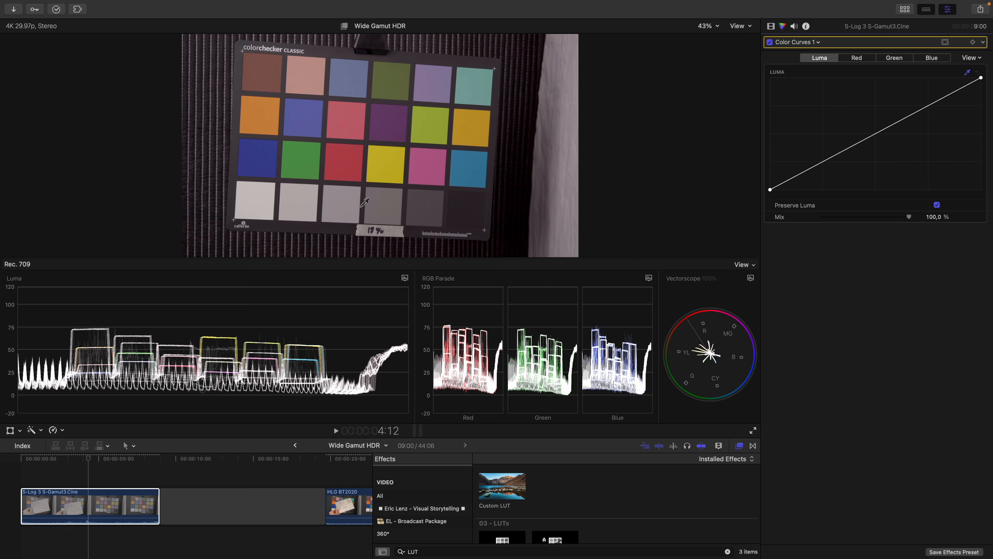
left_click(388, 202)
key("ctrl+a")
mouse_move(837, 160)
left_mouse_down()
mouse_move(835, 172)
mouse_move(840, 156)
mouse_move(846, 166)
left_mouse_up()
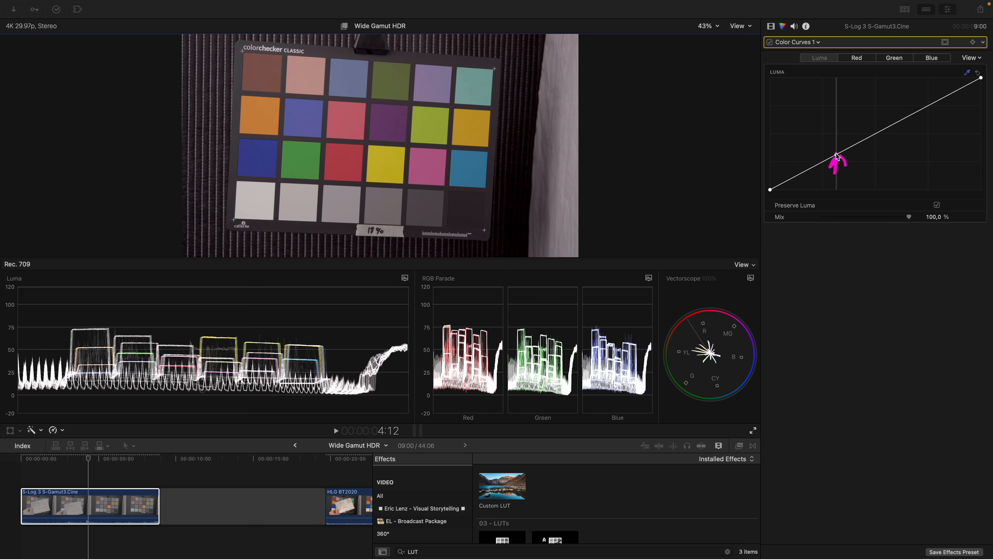
key("Escape")
Add a Check Layer effect, mask the 18% gray patch to examine its level on the scopes, and delete the effect
left_click(772, 27)
double_click(550, 551)
type("check")
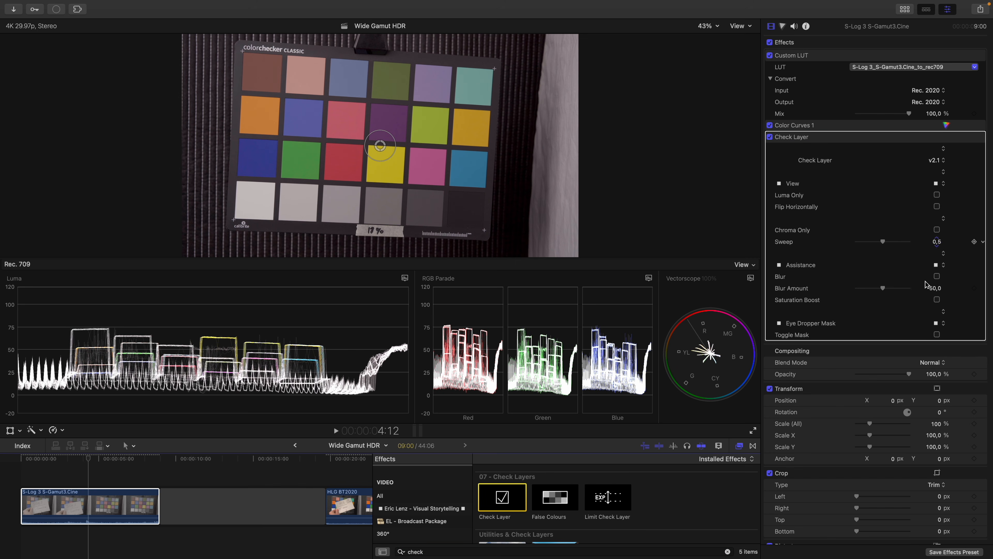
left_click(937, 335)
left_click(409, 228)
left_click_drag(409, 227, 387, 205)
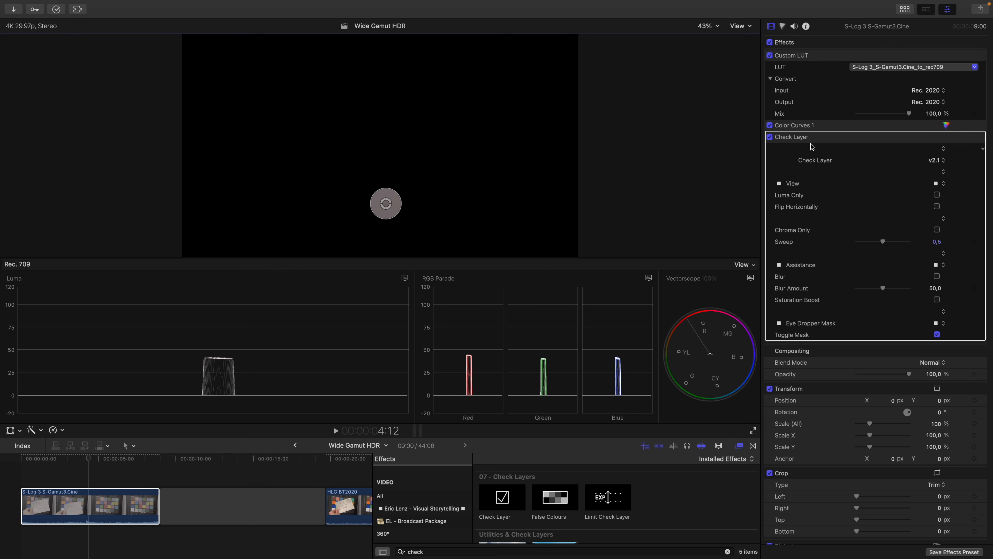
key("Delete")
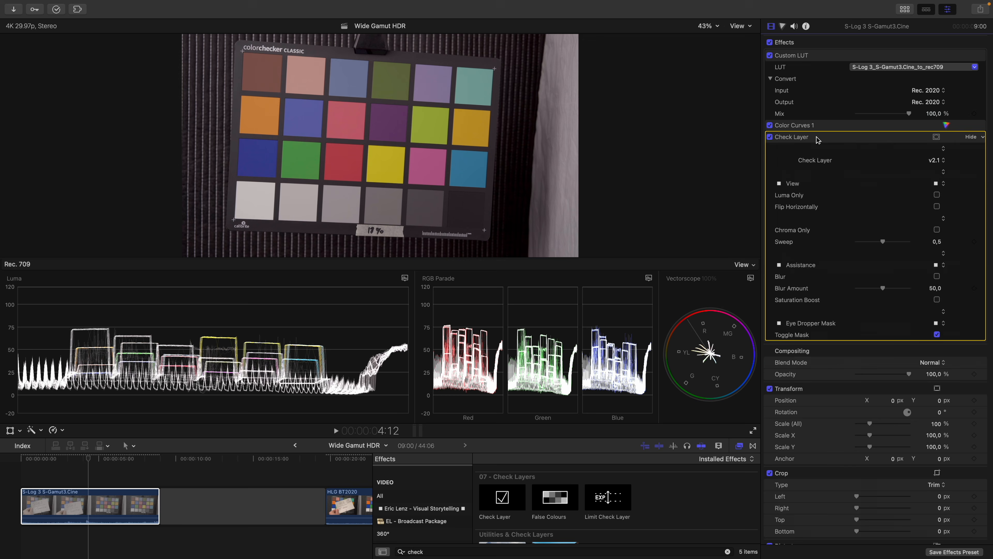
Reopen the Color Curves correction and examine where the sampled gray point lies on the luma curve
left_click(946, 125)
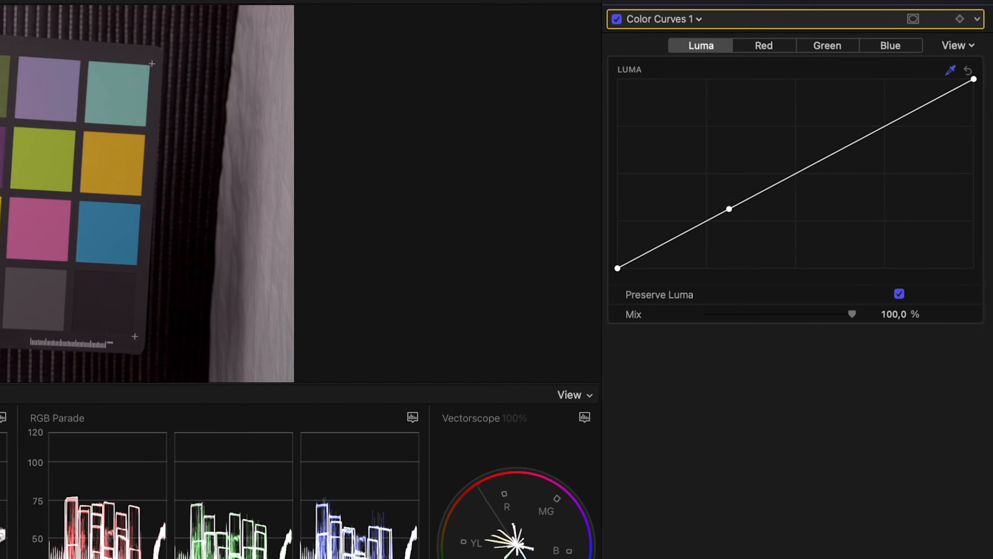
left_click_drag(725, 211, 763, 191)
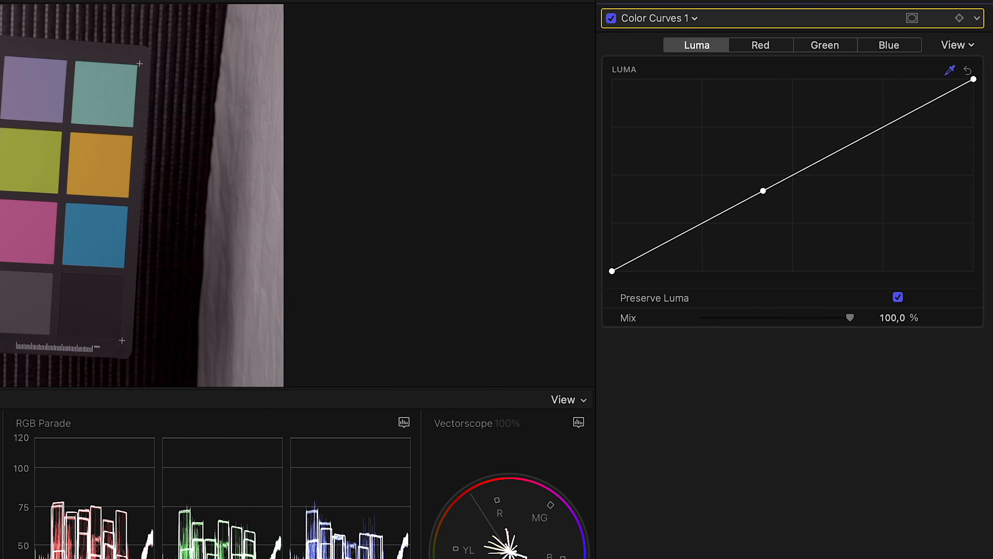